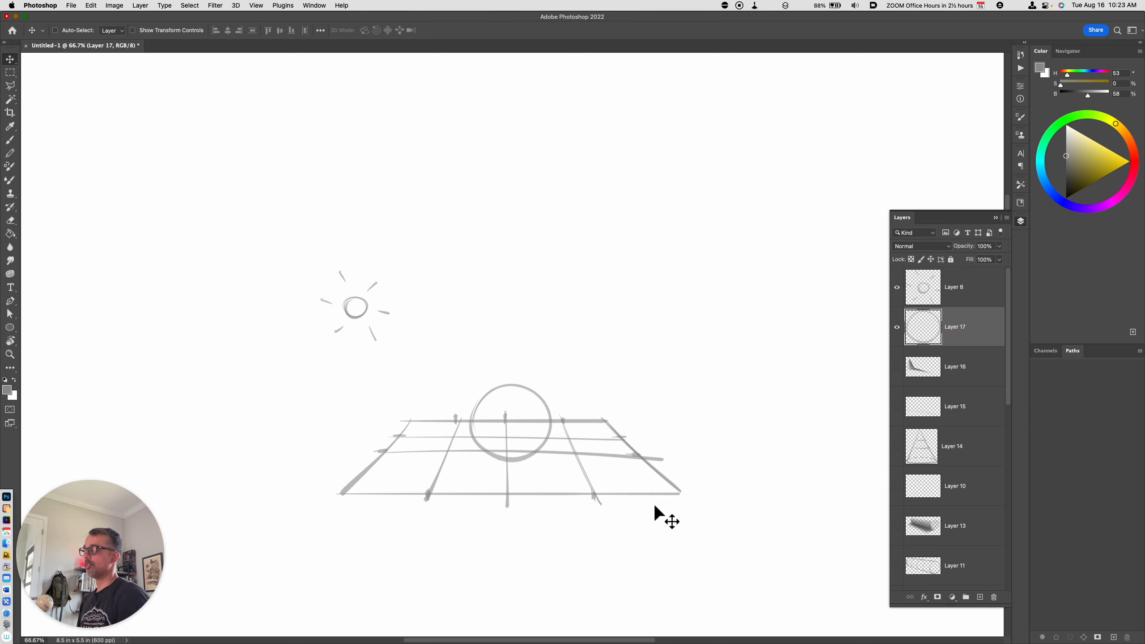
Step: With the brush, draw curved vertical and horizontal contour lines around the circle on the grid, plus dashed back-side curves, undoing stray strokes
key("b")
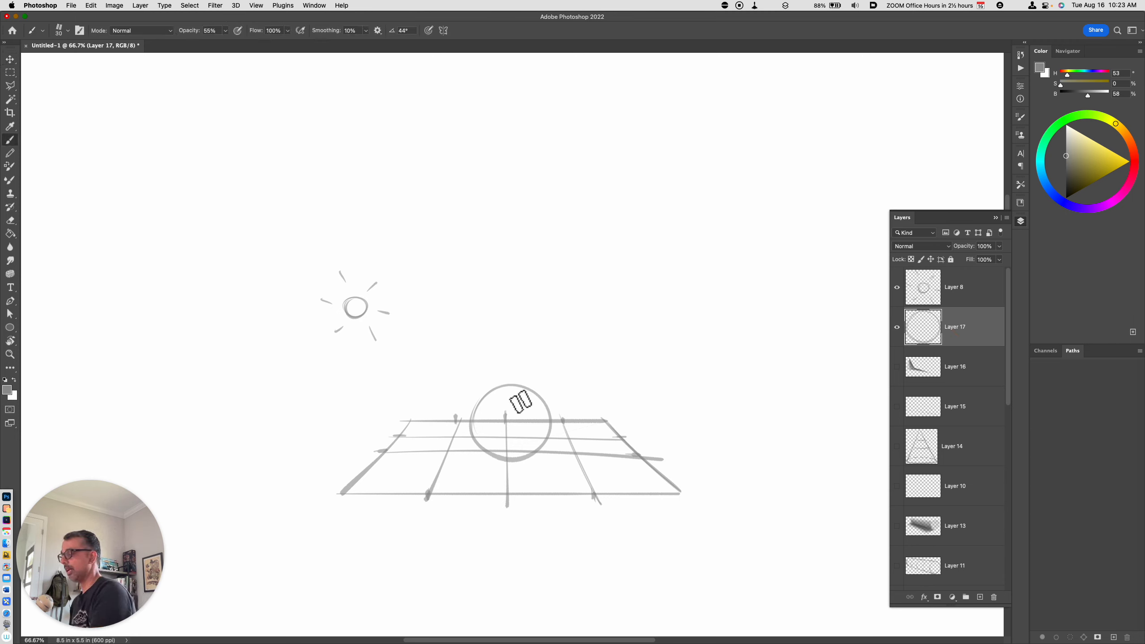
left_click_drag(511, 388, 514, 462)
left_click_drag(473, 428, 553, 417)
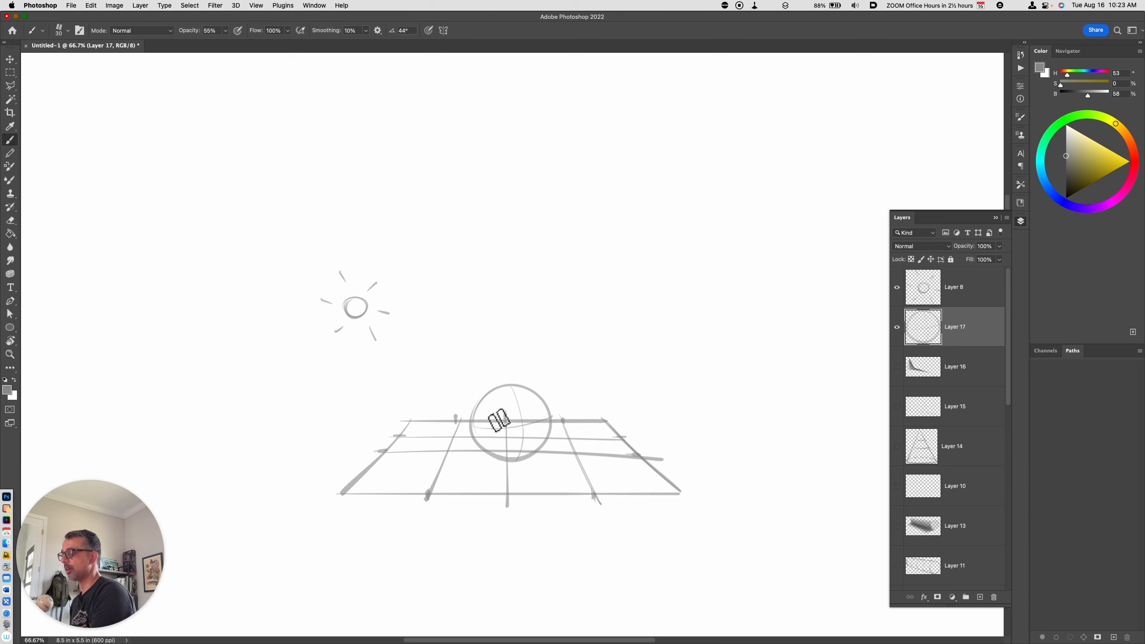
key("super+z")
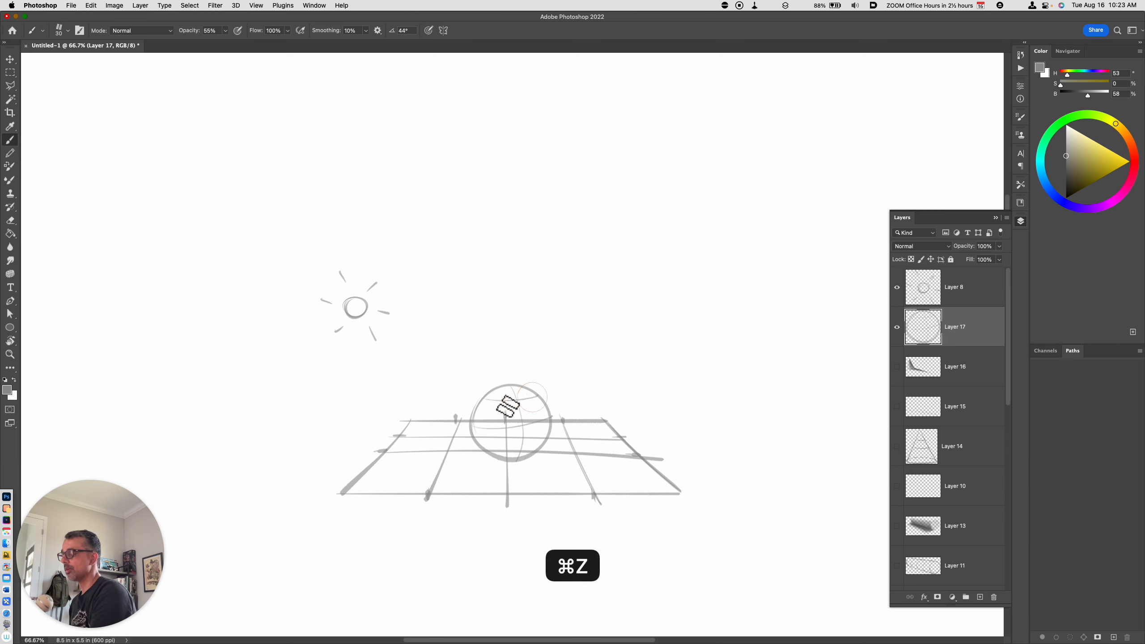
mouse_move(473, 427)
left_mouse_down()
mouse_move(551, 424)
mouse_move(549, 453)
mouse_move(485, 448)
mouse_move(535, 446)
mouse_move(498, 445)
left_mouse_up()
key("super+z")
left_click_drag(503, 444, 522, 444)
left_click_drag(530, 444, 535, 445)
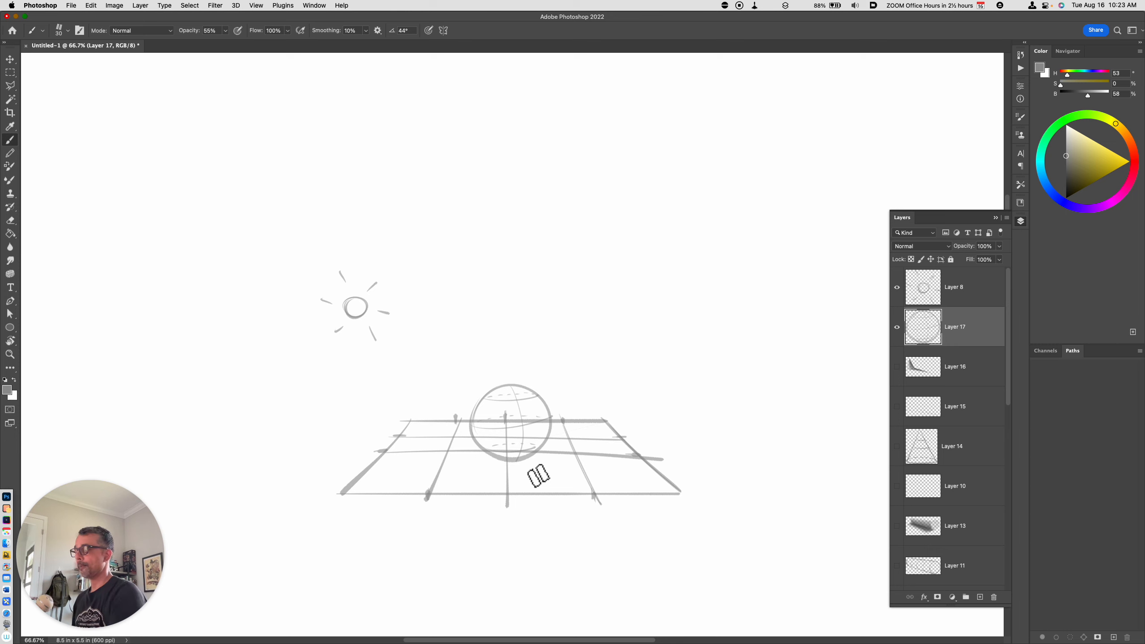
Step: On a new layer, draw another vertical contour curve down the sphere and an elliptical cast-shadow outline on the grid away from the sun
key("alt+shift+super+n")
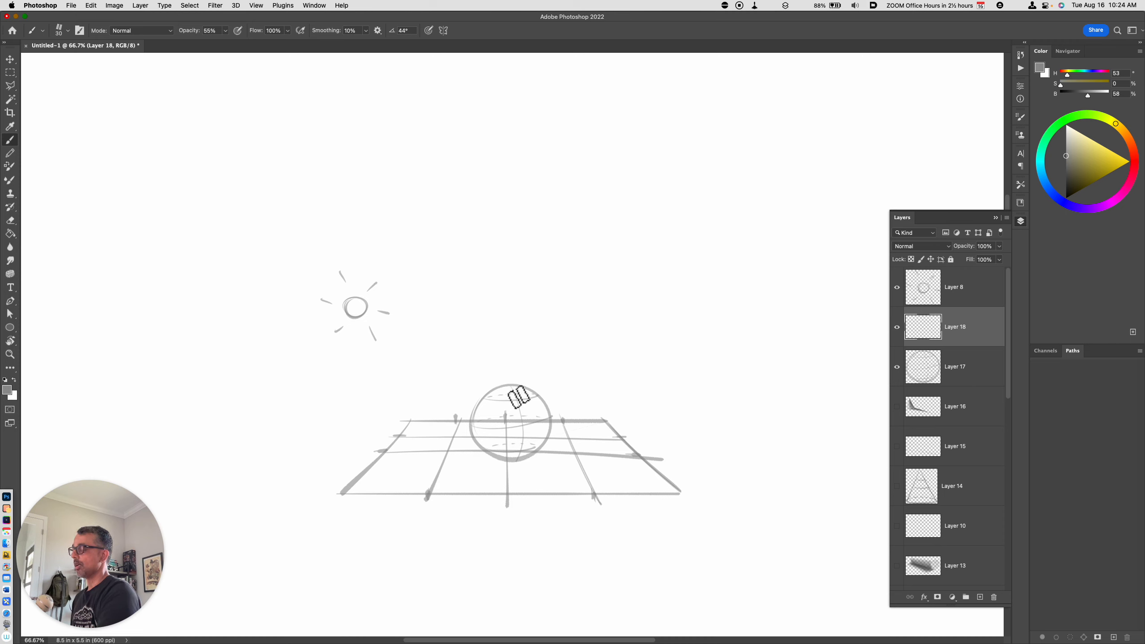
left_click_drag(519, 391, 513, 461)
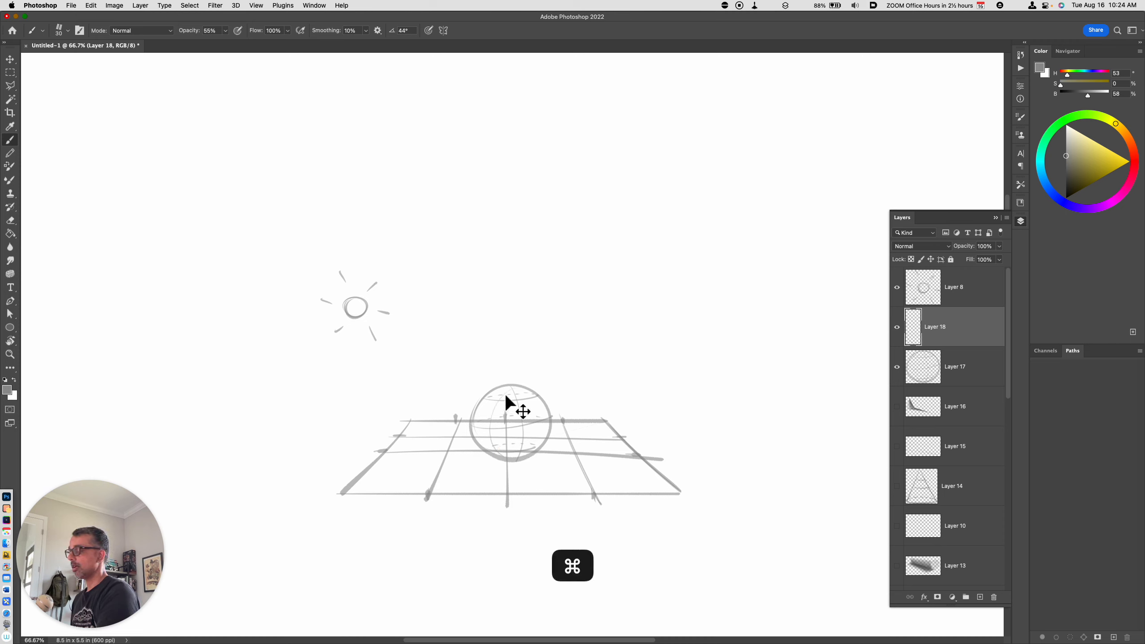
key("super+z")
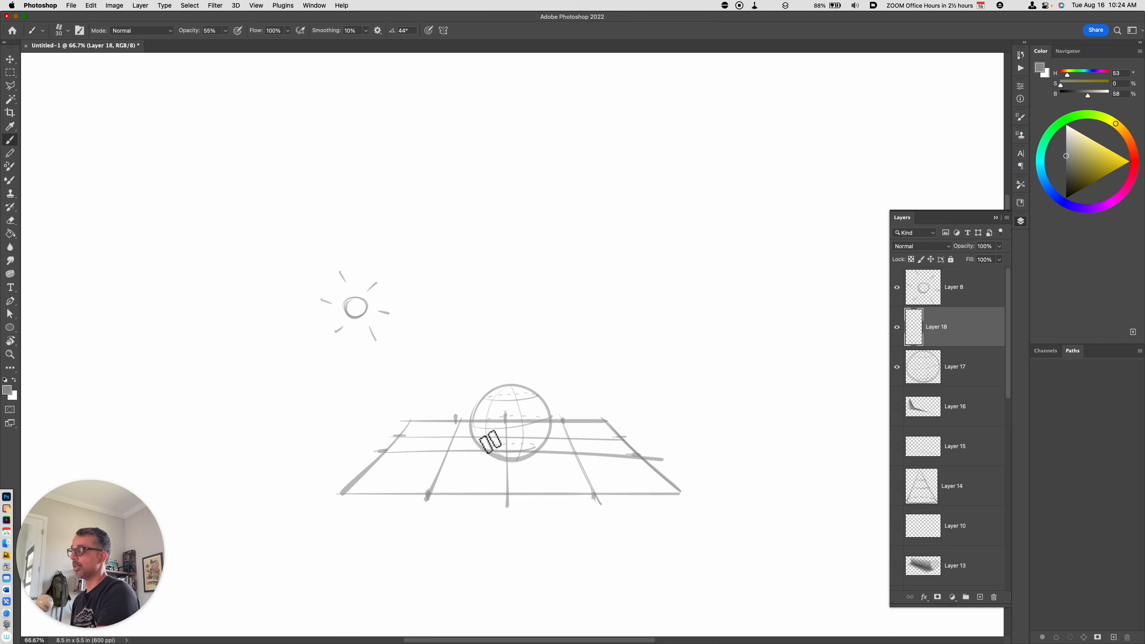
mouse_move(496, 389)
left_mouse_down()
mouse_move(484, 421)
mouse_move(494, 392)
left_mouse_up()
key("super+z")
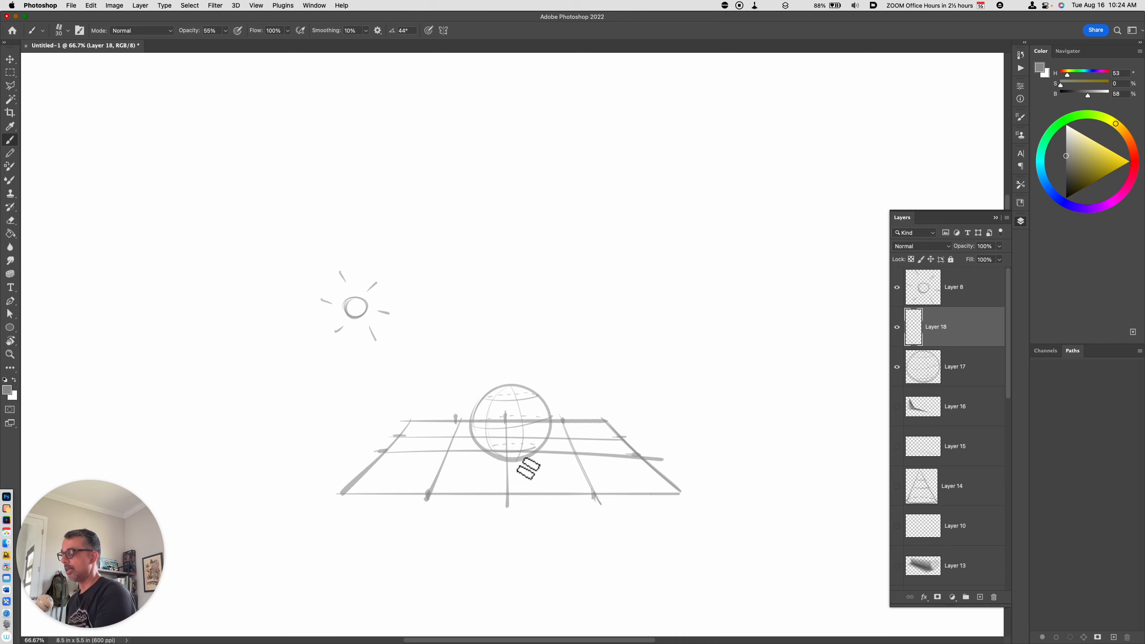
mouse_move(524, 468)
left_mouse_down()
mouse_move(585, 454)
mouse_move(566, 495)
mouse_move(559, 451)
mouse_move(627, 476)
mouse_move(541, 458)
left_mouse_up()
key("super+z")
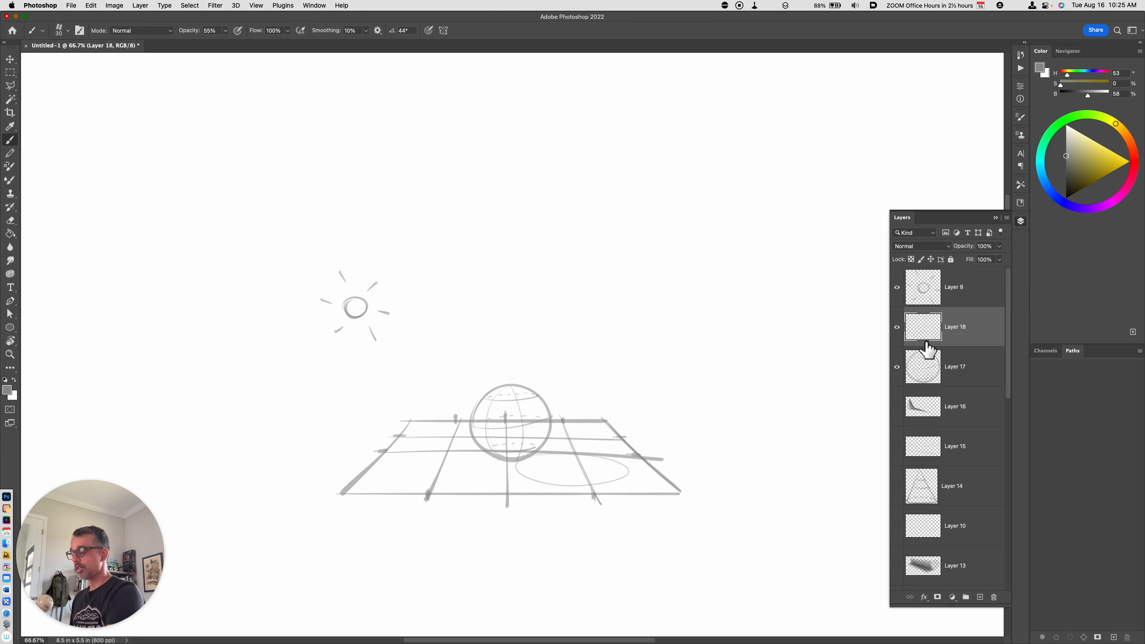
Step: On another new layer, shade the sphere's side facing away from the sun in gray with a 30 px soft round brush at 0% hardness
key("alt+shift+super+n")
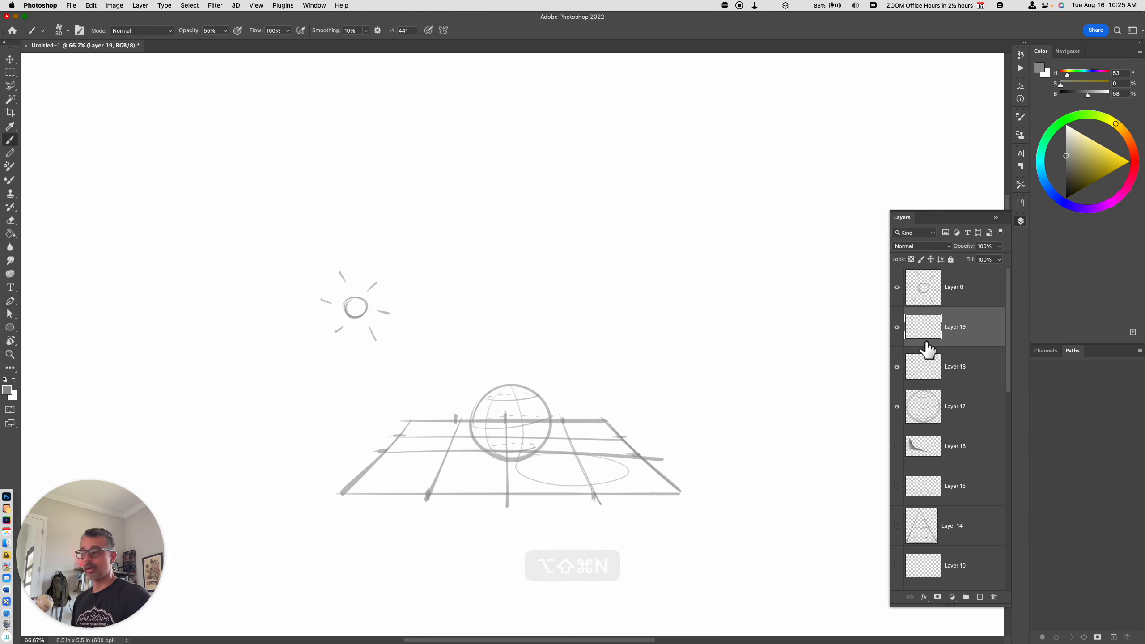
left_click(67, 30)
left_click(33, 116)
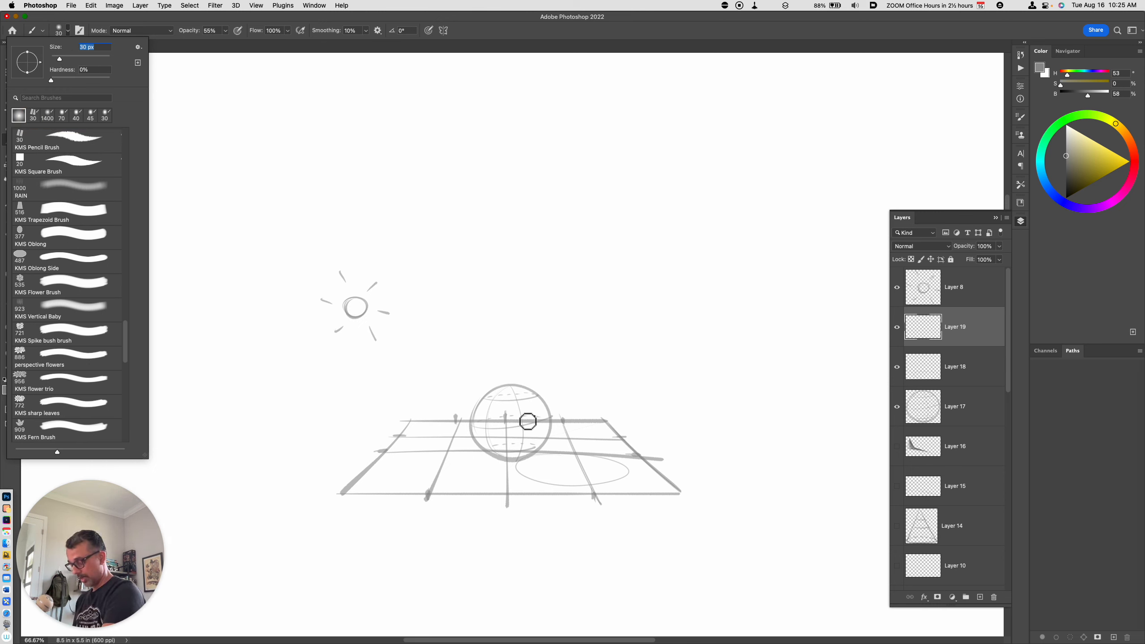
left_click_drag(522, 406, 529, 448)
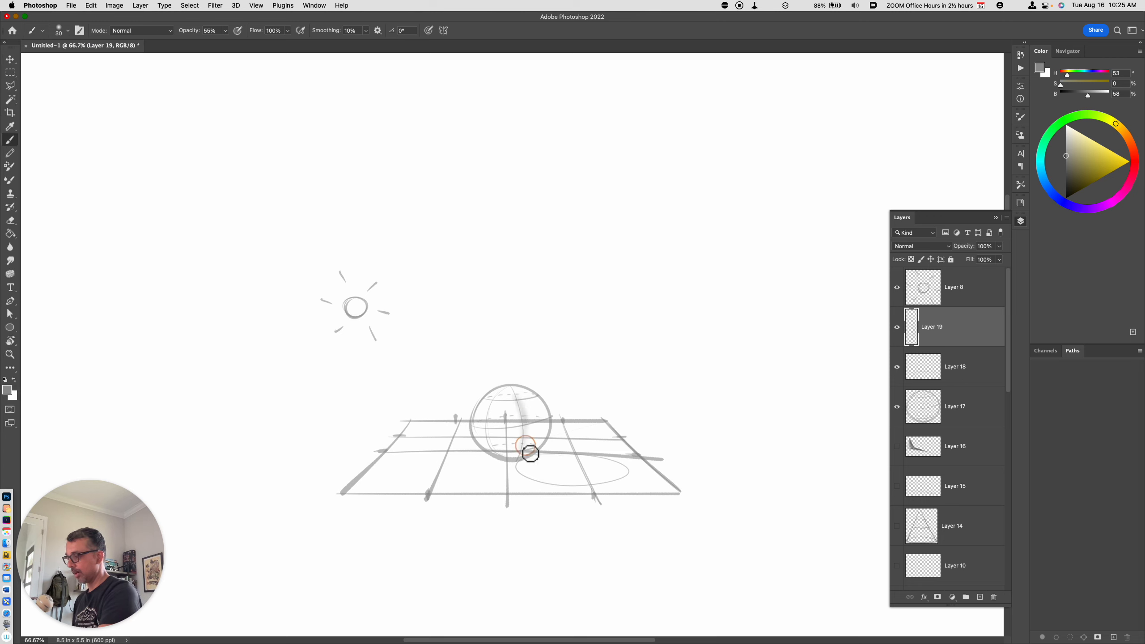
mouse_move(522, 401)
left_mouse_down()
mouse_move(520, 460)
mouse_move(517, 400)
mouse_move(523, 452)
mouse_move(524, 405)
mouse_move(529, 436)
mouse_move(537, 420)
mouse_move(531, 412)
mouse_move(528, 459)
mouse_move(532, 403)
mouse_move(534, 442)
mouse_move(546, 413)
mouse_move(541, 458)
left_mouse_up()
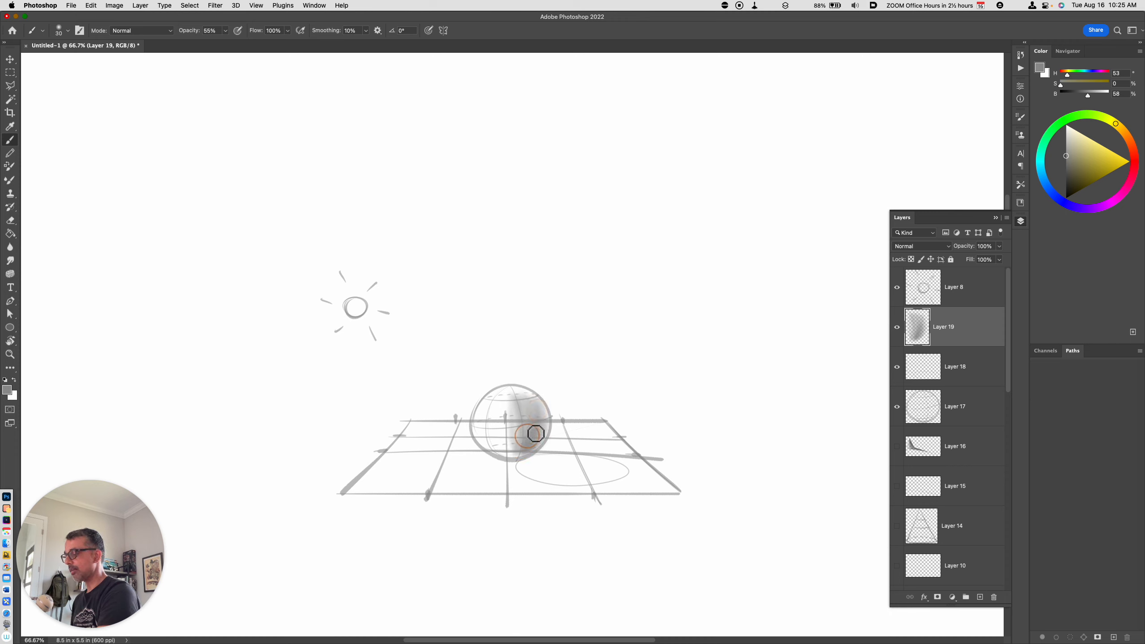
left_click_drag(530, 408, 543, 452)
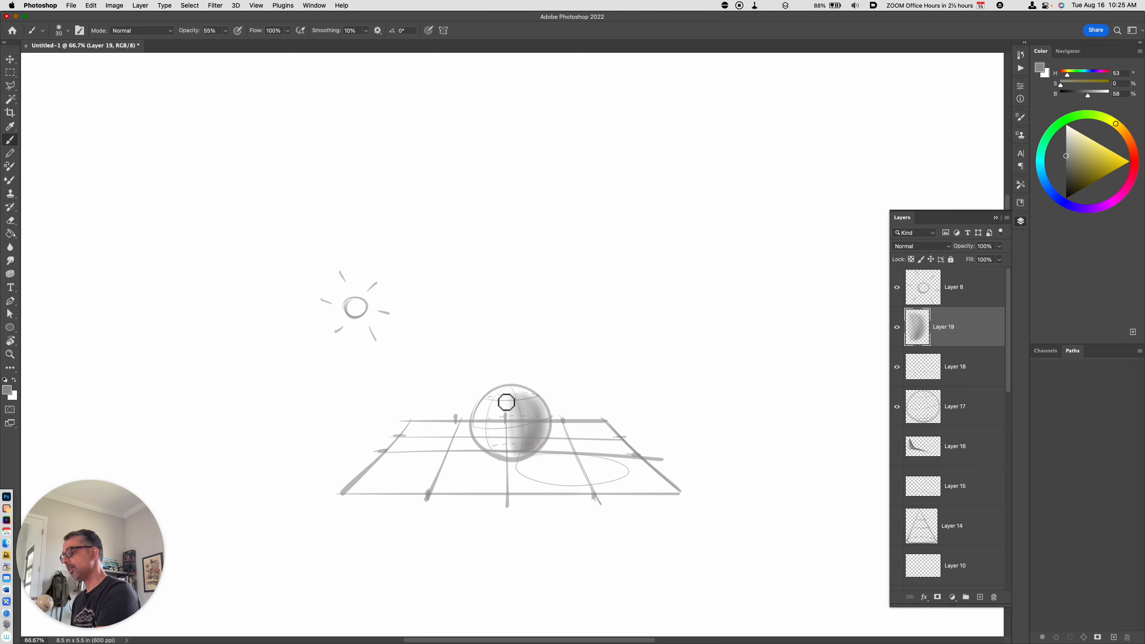
Step: Extend the soft gray shading across the sphere's middle and underside, following its curved contours and fading toward the lit side
left_click_drag(507, 402, 505, 431)
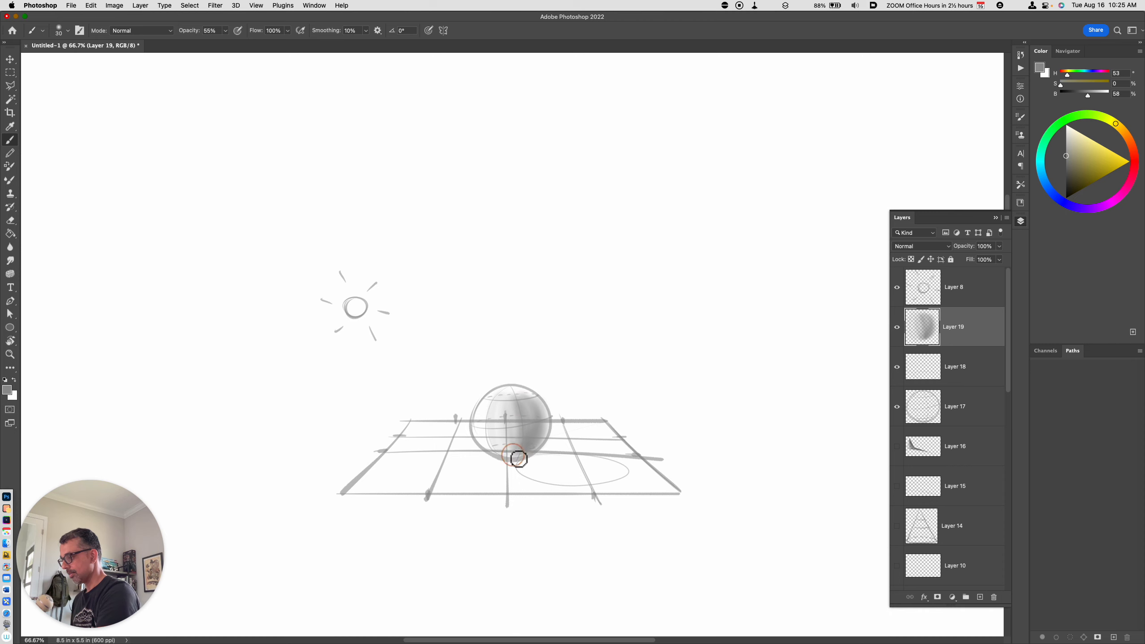
left_click_drag(519, 459, 521, 412)
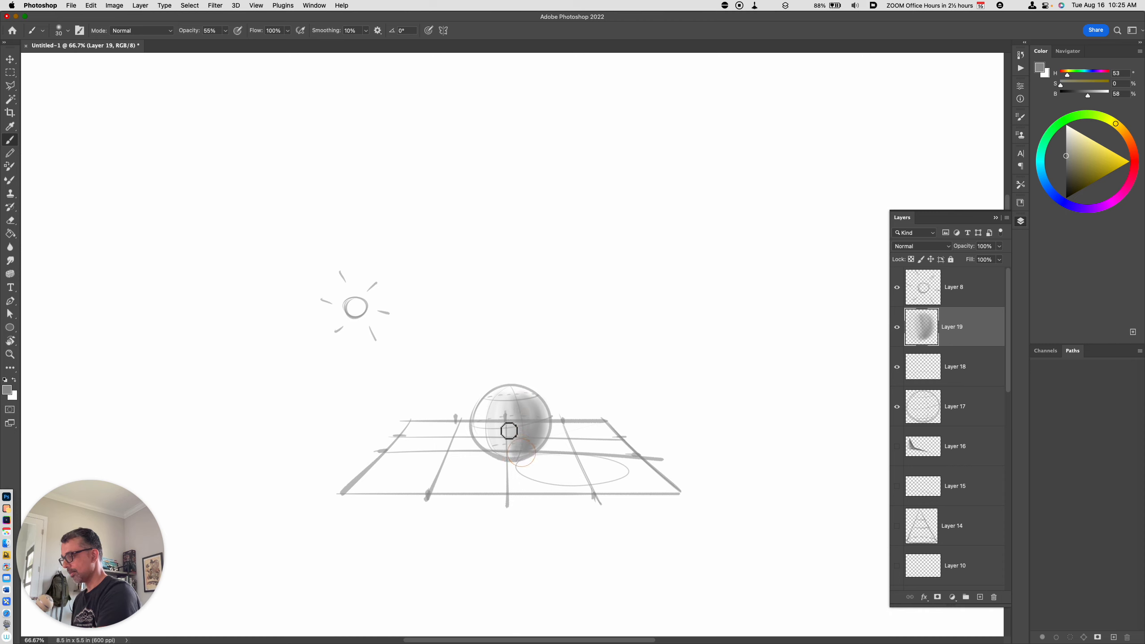
left_click_drag(515, 458, 511, 408)
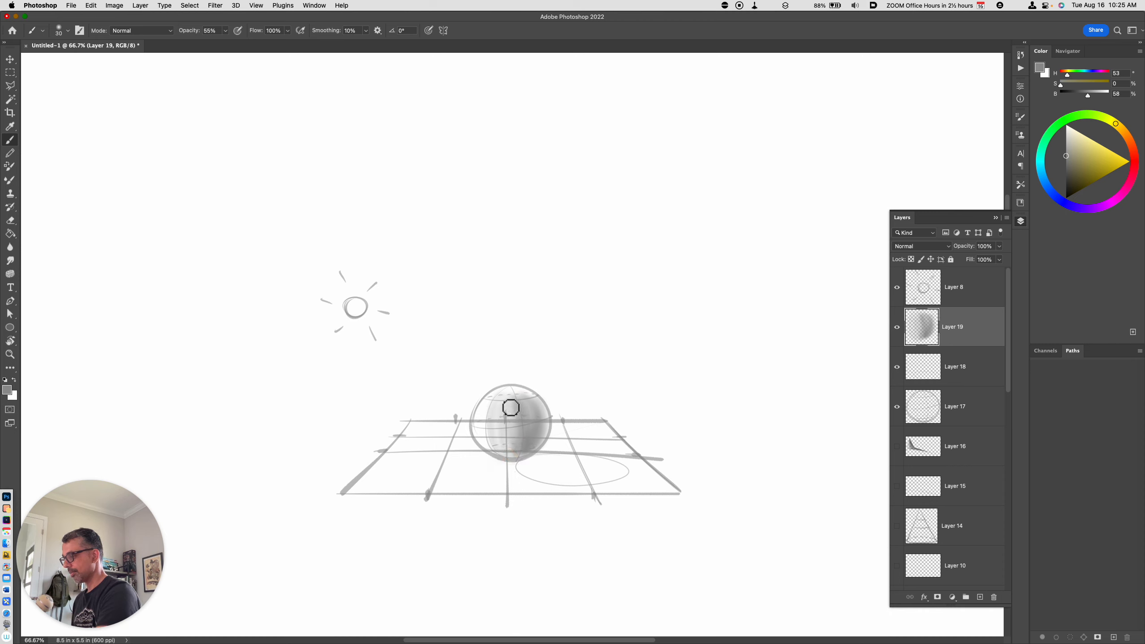
left_click_drag(488, 449, 497, 462)
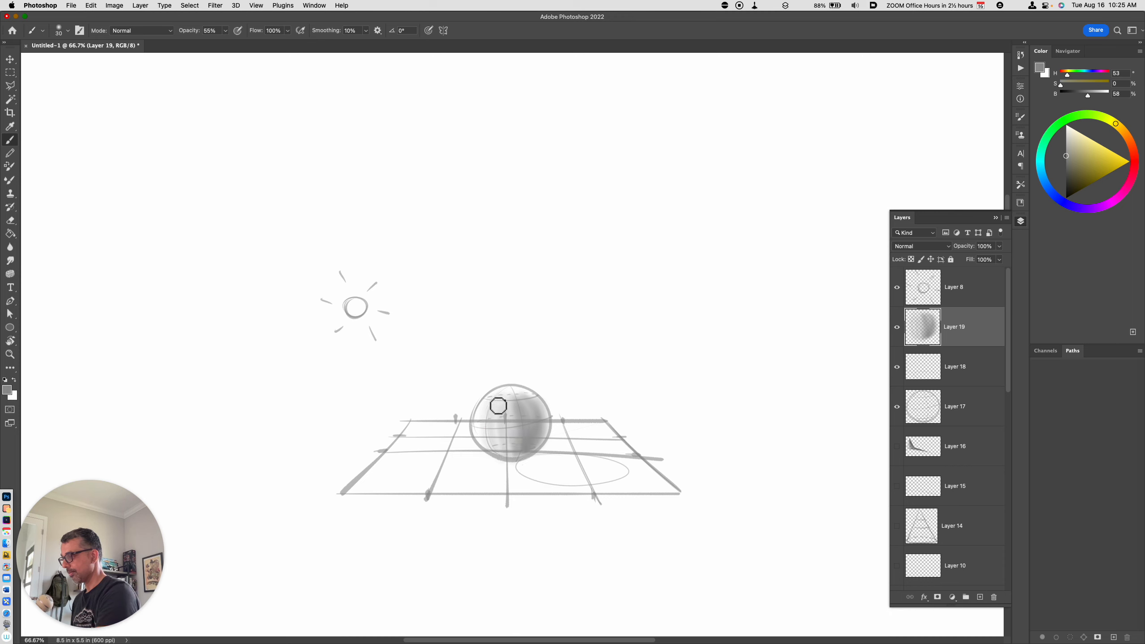
left_click_drag(528, 400, 510, 401)
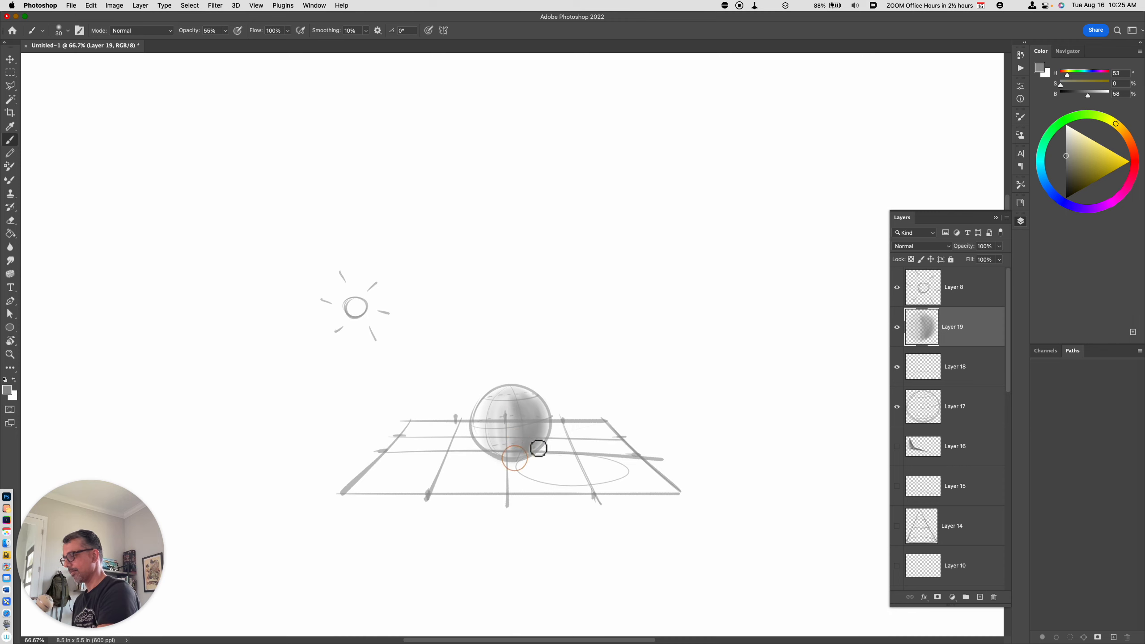
Step: Darken the sphere's core shadow with a 22% brightness gray and blend its lit-side edge with a 56% brightness gray
left_click(1066, 182)
left_click_drag(523, 408, 532, 431)
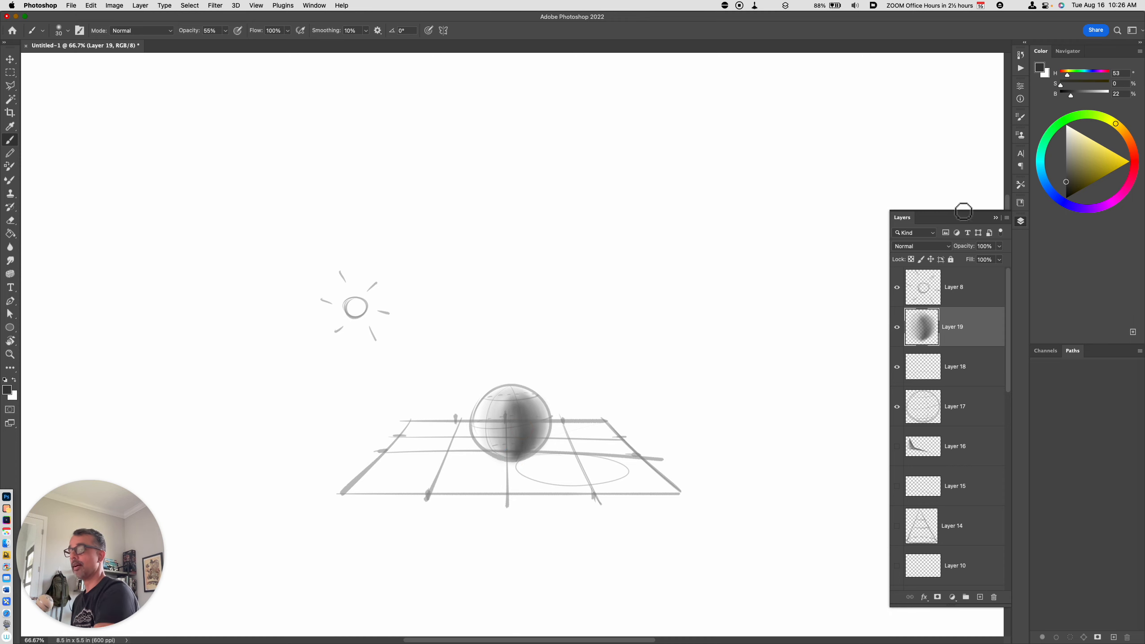
left_click(1066, 156)
mouse_move(515, 454)
left_mouse_down()
mouse_move(514, 400)
mouse_move(503, 406)
left_mouse_up()
mouse_move(511, 461)
left_mouse_down()
mouse_move(516, 406)
mouse_move(521, 414)
left_mouse_up()
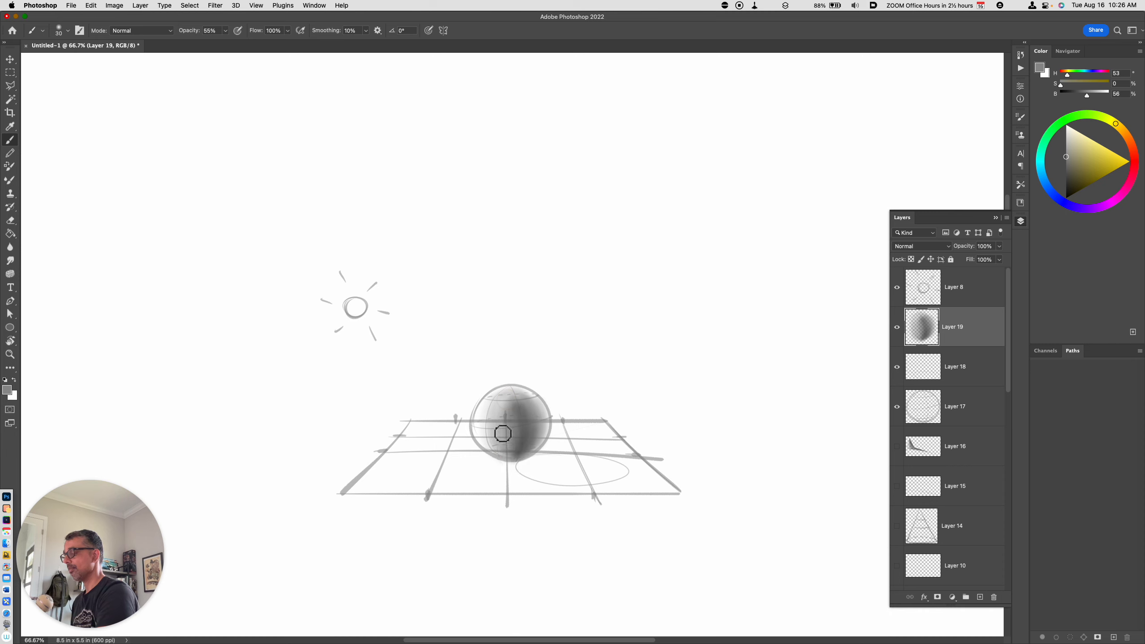
Step: With a 32% brightness gray, reinforce the sphere's core shadow and fill the elliptical cast shadow, keeping it darkest near the sphere
left_click(1066, 175)
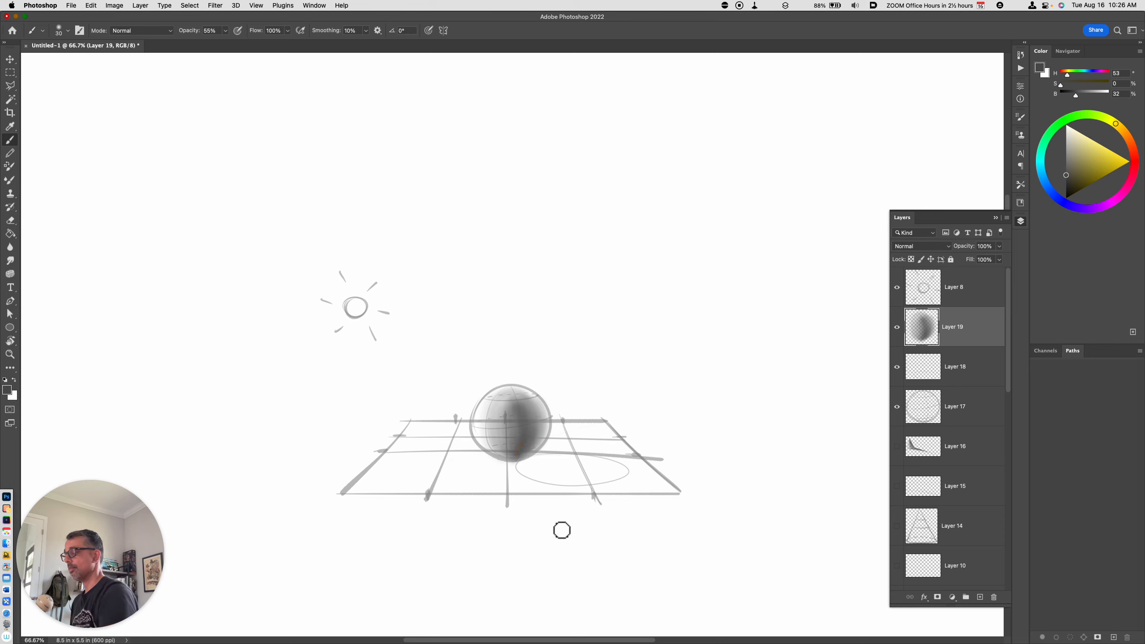
left_click_drag(523, 457, 522, 411)
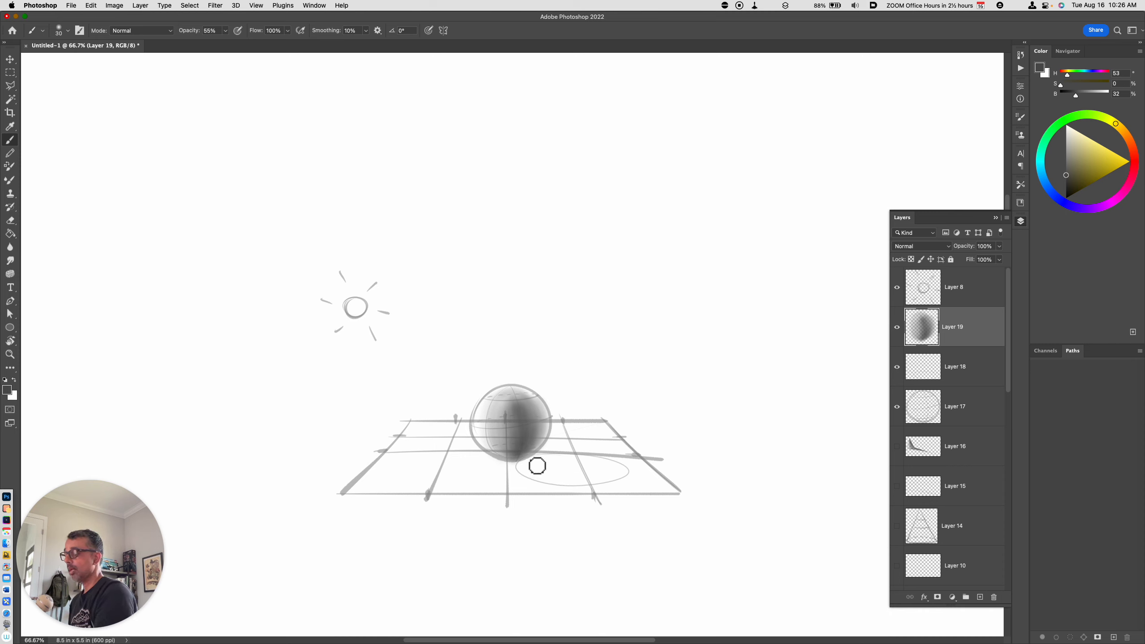
mouse_move(530, 464)
left_mouse_down()
mouse_move(616, 472)
mouse_move(524, 472)
mouse_move(591, 487)
mouse_move(623, 474)
mouse_move(583, 488)
mouse_move(625, 476)
mouse_move(588, 468)
mouse_move(625, 477)
mouse_move(525, 472)
mouse_move(561, 468)
left_mouse_up()
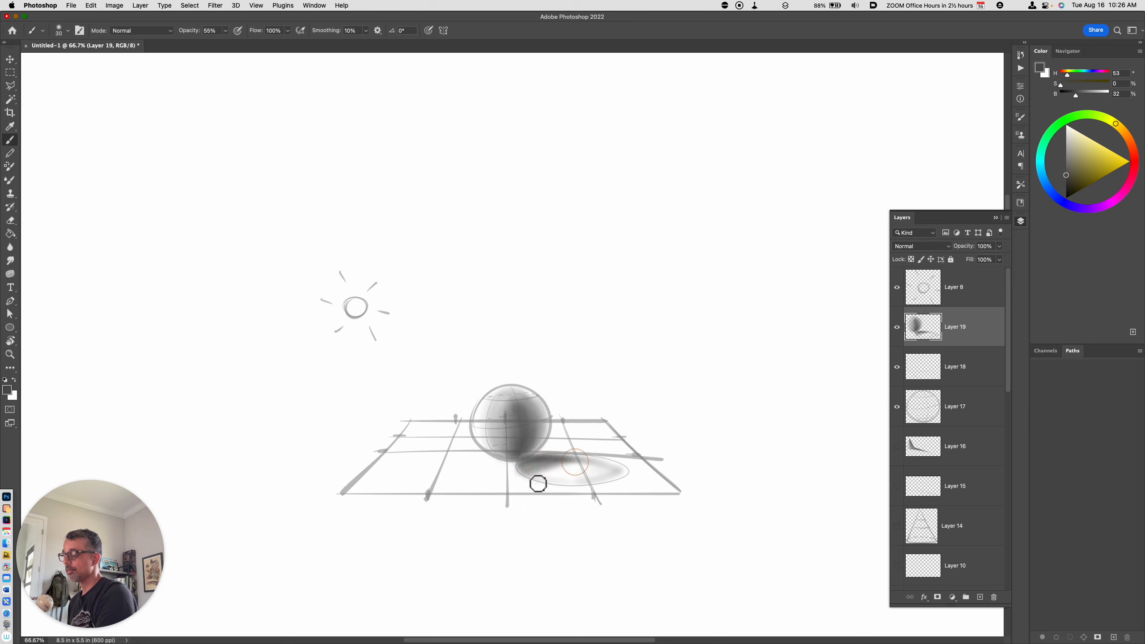
mouse_move(543, 485)
left_mouse_down()
mouse_move(603, 464)
mouse_move(540, 483)
mouse_move(564, 463)
mouse_move(596, 467)
mouse_move(569, 476)
mouse_move(552, 464)
mouse_move(607, 466)
mouse_move(557, 489)
mouse_move(636, 467)
mouse_move(524, 475)
mouse_move(557, 482)
mouse_move(531, 474)
left_mouse_up()
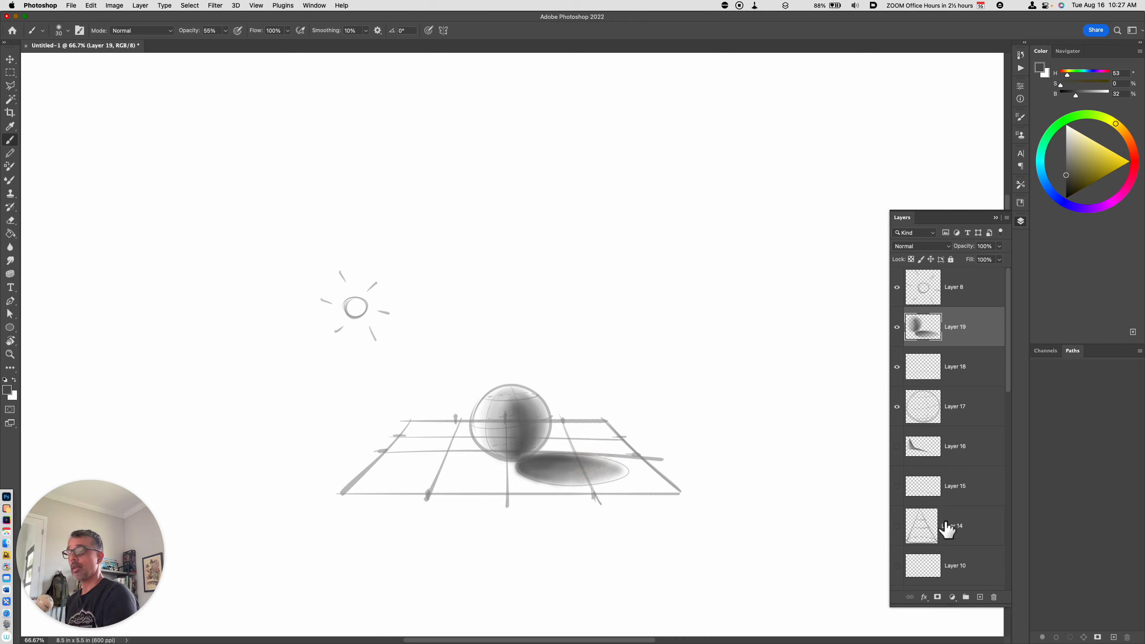
Step: Hide Layer 18 with the shadow outline, and deepen the shading on the sphere and its cast shadow with soft strokes
left_click(896, 368)
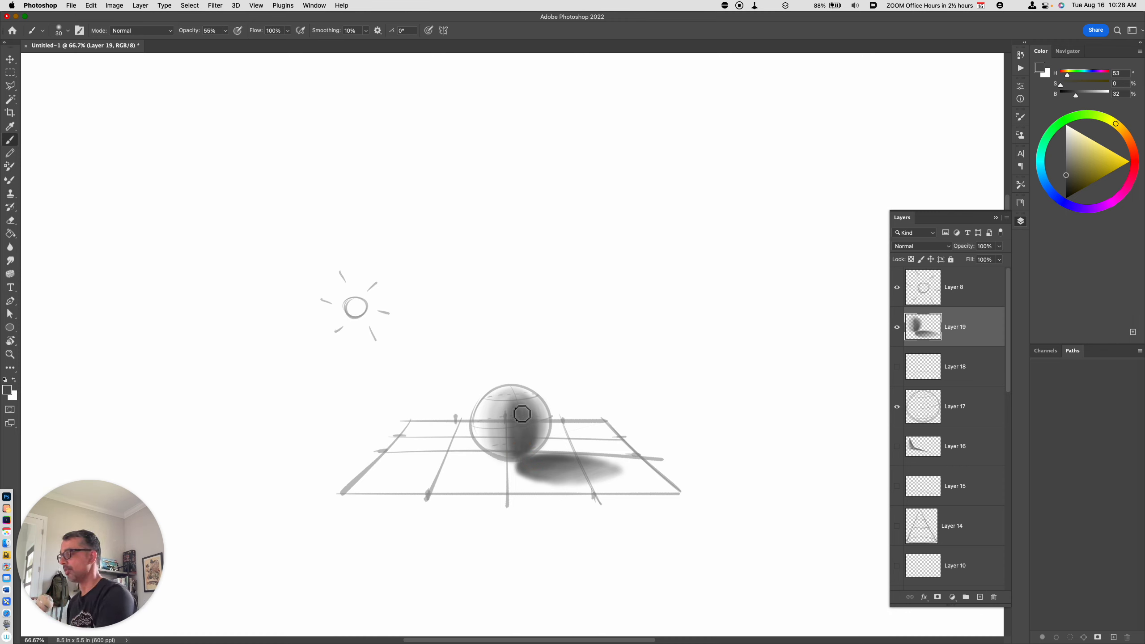
left_click_drag(523, 410, 537, 445)
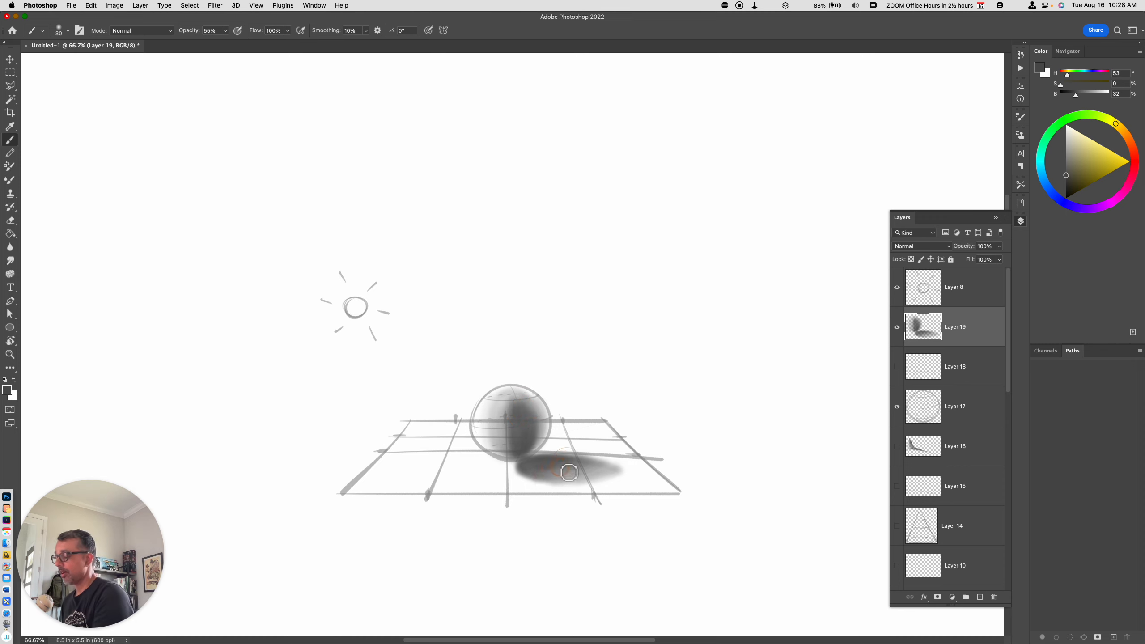
left_click_drag(586, 461, 579, 467)
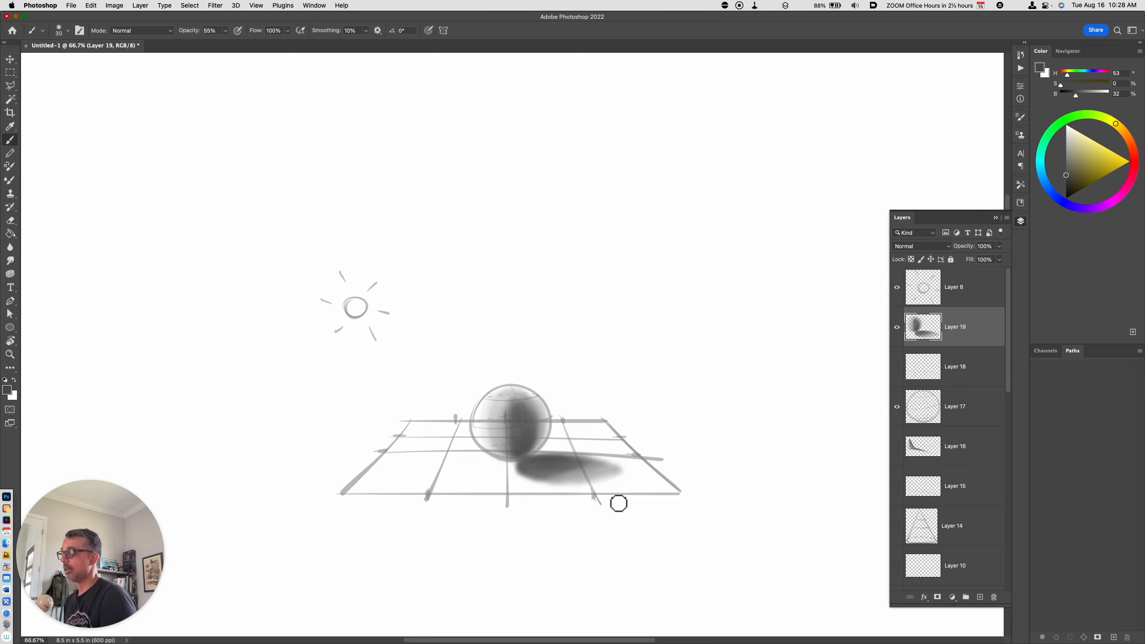
mouse_move(533, 418)
left_mouse_down()
mouse_move(534, 456)
mouse_move(544, 424)
mouse_move(533, 406)
mouse_move(545, 462)
mouse_move(541, 418)
mouse_move(513, 482)
mouse_move(529, 462)
mouse_move(516, 404)
mouse_move(524, 435)
mouse_move(513, 415)
mouse_move(513, 456)
mouse_move(517, 417)
left_mouse_up()
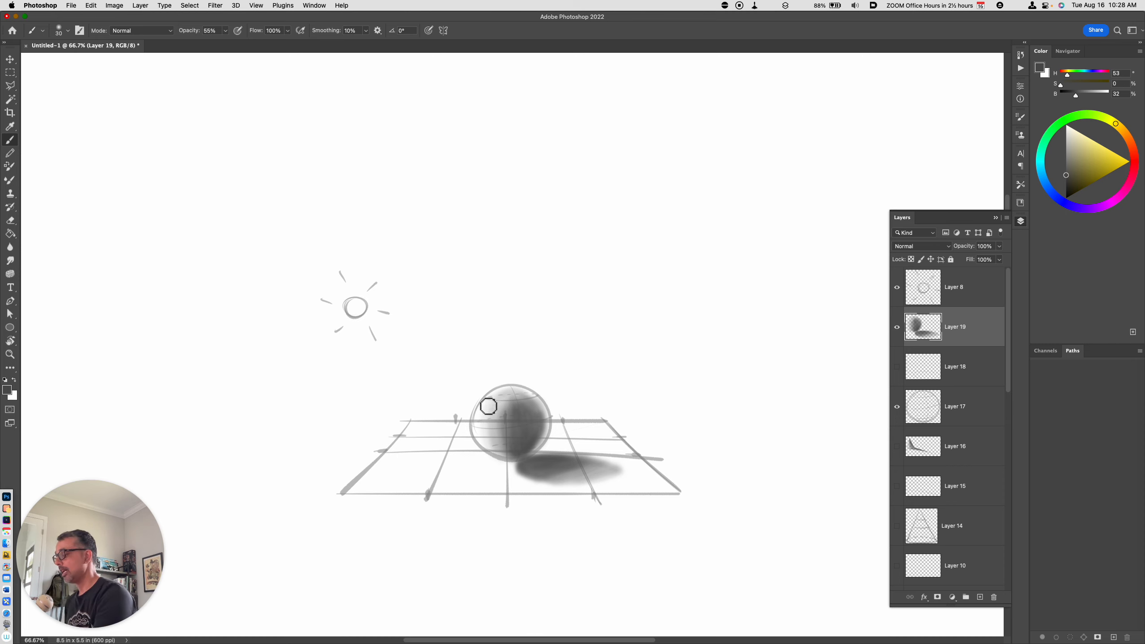
mouse_move(495, 408)
left_mouse_down()
mouse_move(513, 447)
mouse_move(502, 399)
mouse_move(509, 447)
mouse_move(493, 415)
mouse_move(485, 427)
mouse_move(507, 429)
mouse_move(508, 451)
mouse_move(506, 409)
mouse_move(519, 463)
mouse_move(518, 404)
mouse_move(521, 443)
mouse_move(521, 416)
left_mouse_up()
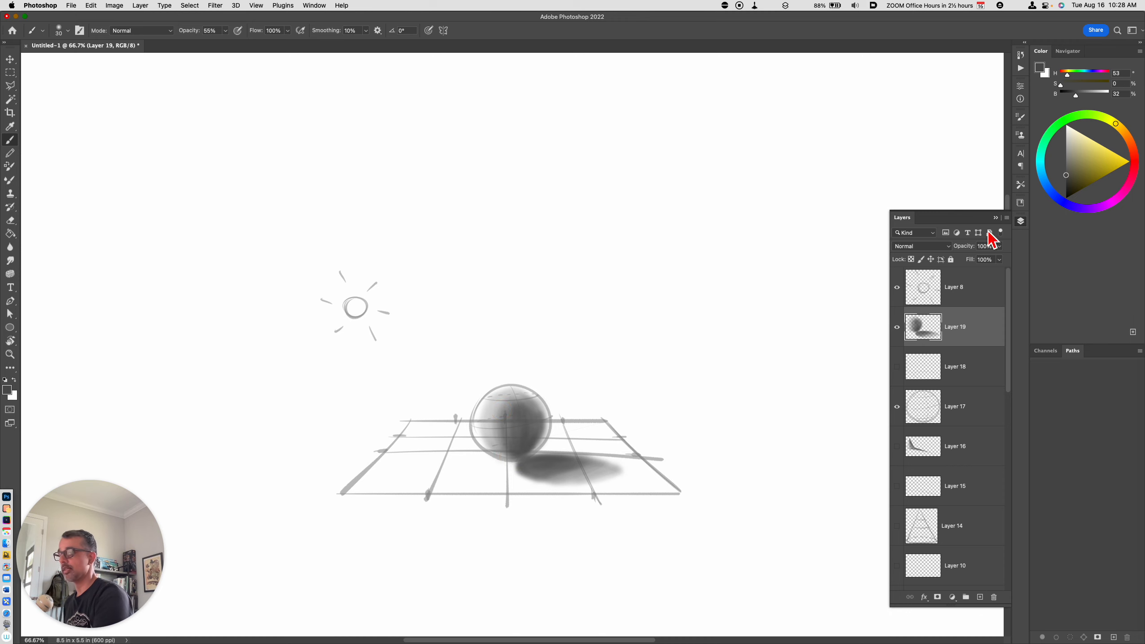
Step: Deepen the sphere's core shadow and the cast shadow near its base with a near-black at 11% brightness
left_click_drag(1067, 178, 1065, 196)
mouse_move(523, 417)
left_mouse_down()
mouse_move(522, 455)
mouse_move(534, 415)
mouse_move(524, 454)
mouse_move(523, 411)
mouse_move(525, 455)
mouse_move(528, 441)
mouse_move(548, 467)
mouse_move(532, 472)
mouse_move(526, 453)
mouse_move(535, 467)
mouse_move(567, 468)
mouse_move(539, 470)
mouse_move(583, 478)
left_mouse_up()
mouse_move(534, 444)
left_mouse_down()
mouse_move(514, 424)
mouse_move(511, 433)
left_mouse_up()
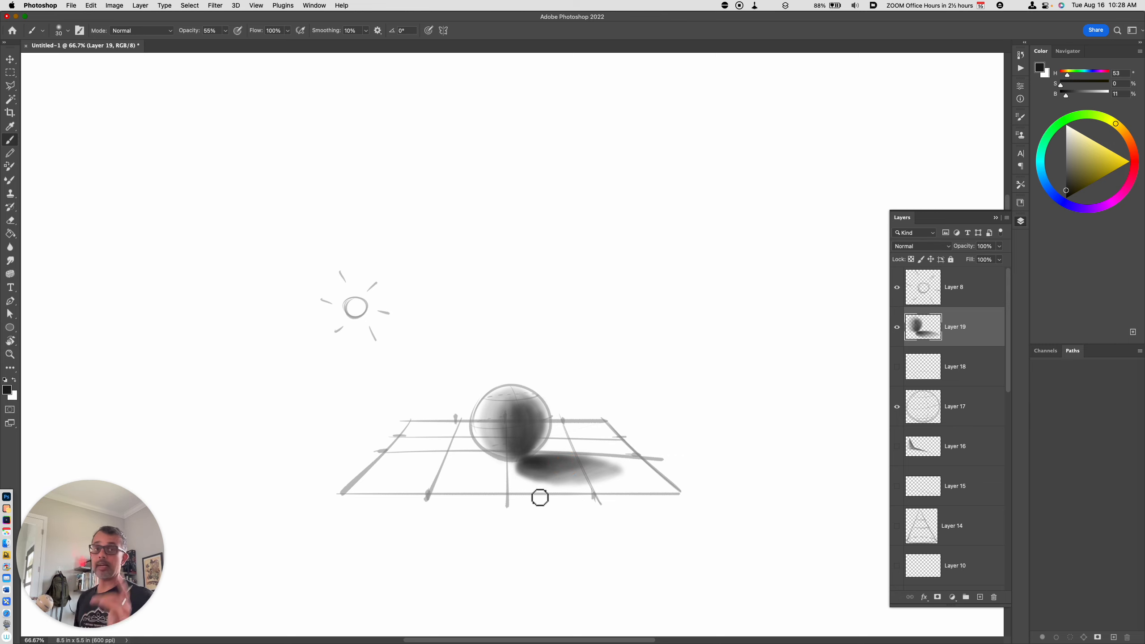